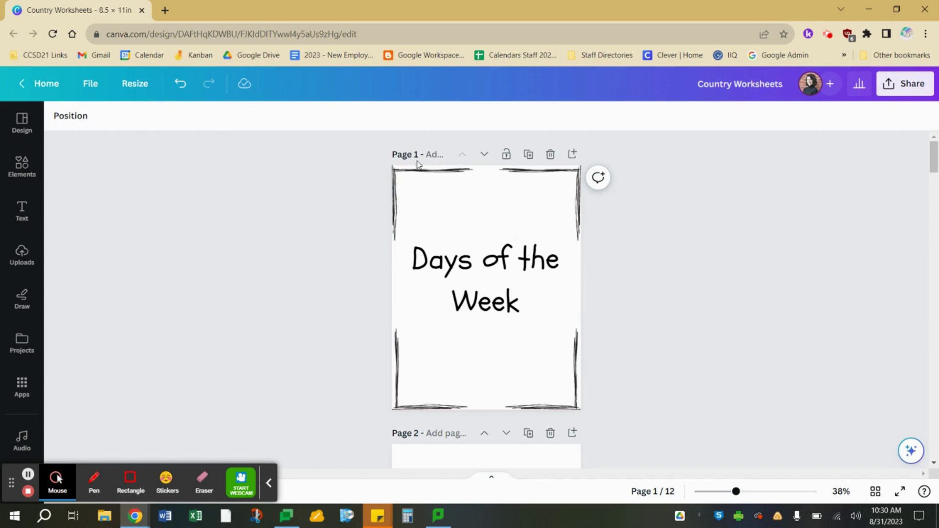
# Step: Open the Booklet Template Large copy in a new tab and close the Design panel
pyautogui.scroll(-6, 684, 331)
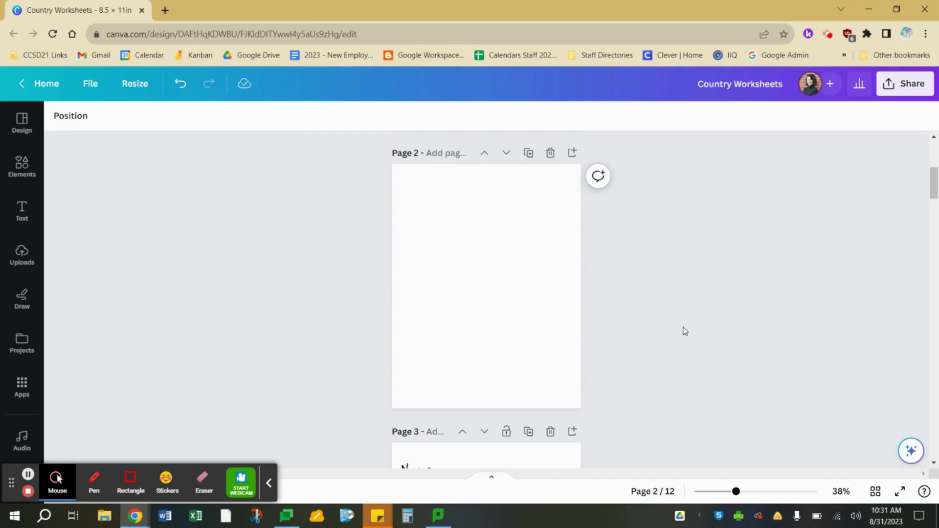
pyautogui.scroll(5, 685, 331)
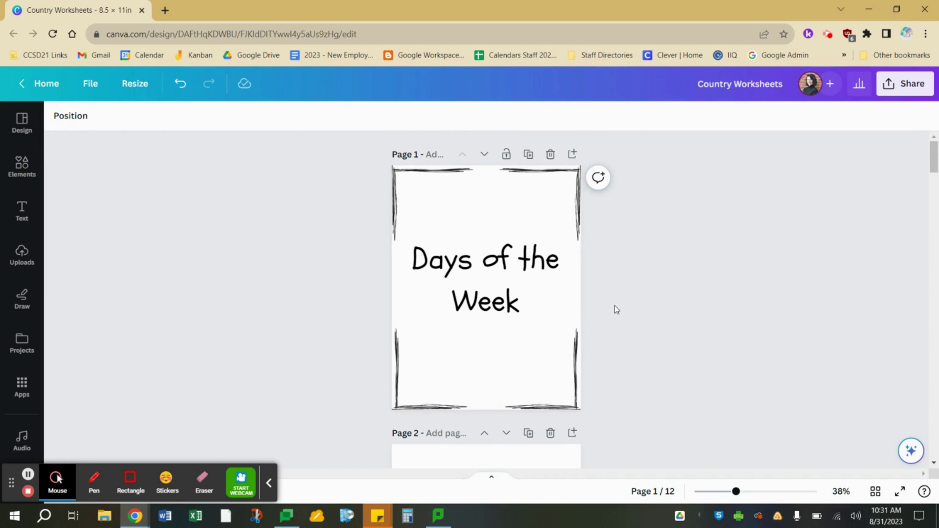
pyautogui.scroll(-5, 616, 310)
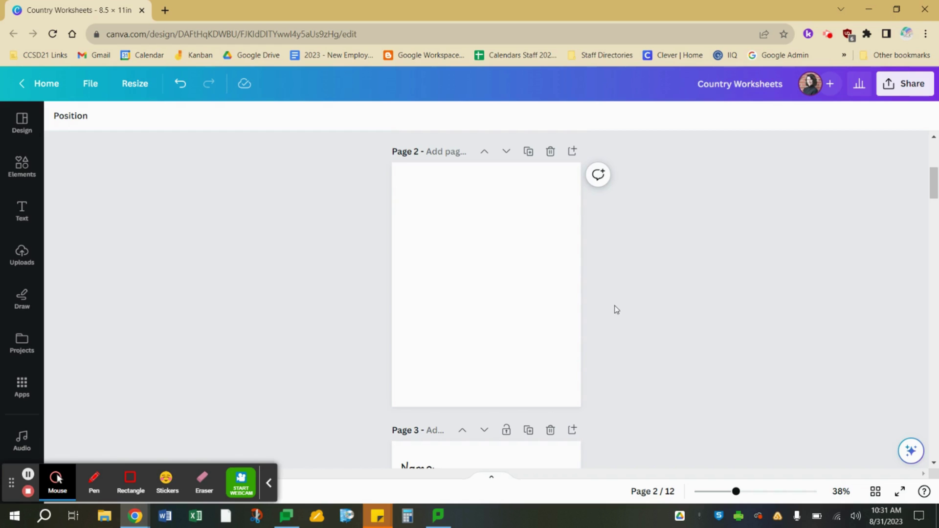
pyautogui.scroll(-5, 616, 310)
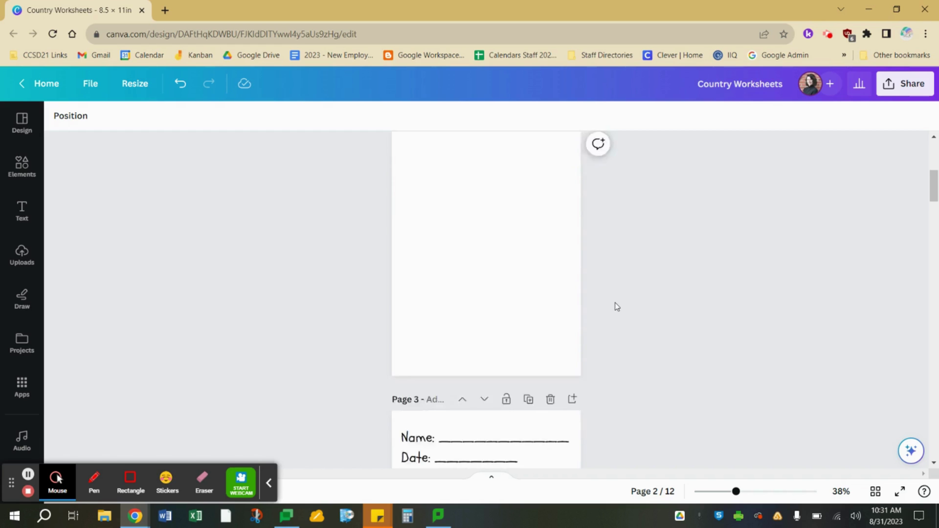
pyautogui.scroll(-7, 616, 307)
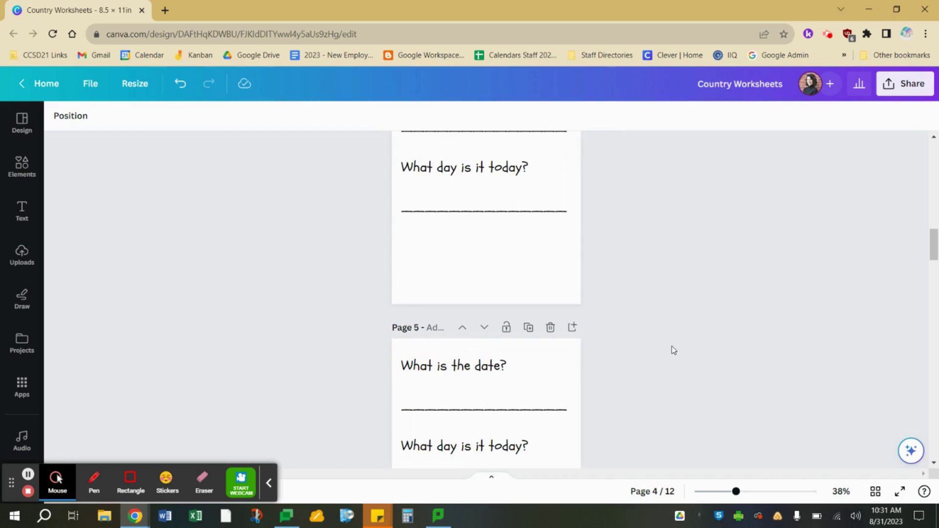
pyautogui.scroll(-7, 672, 348)
pyautogui.scroll(-8, 672, 350)
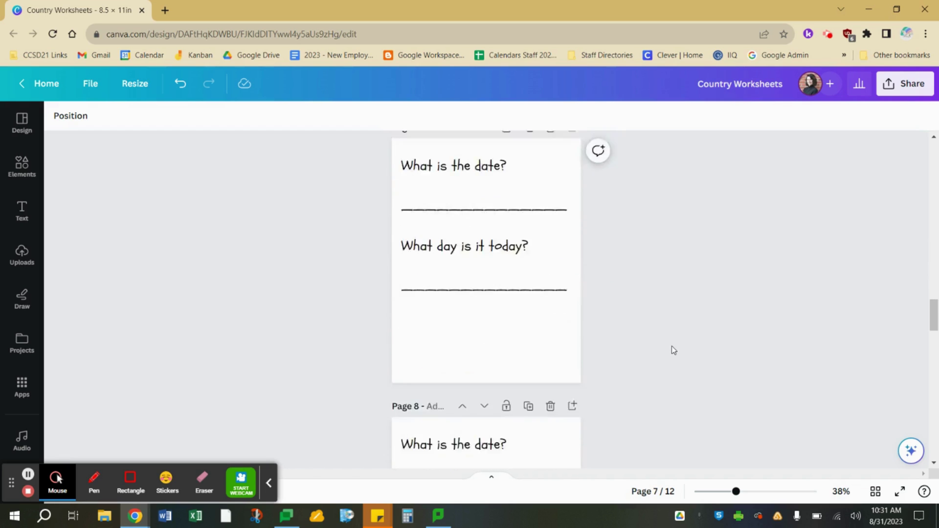
pyautogui.scroll(-8, 672, 351)
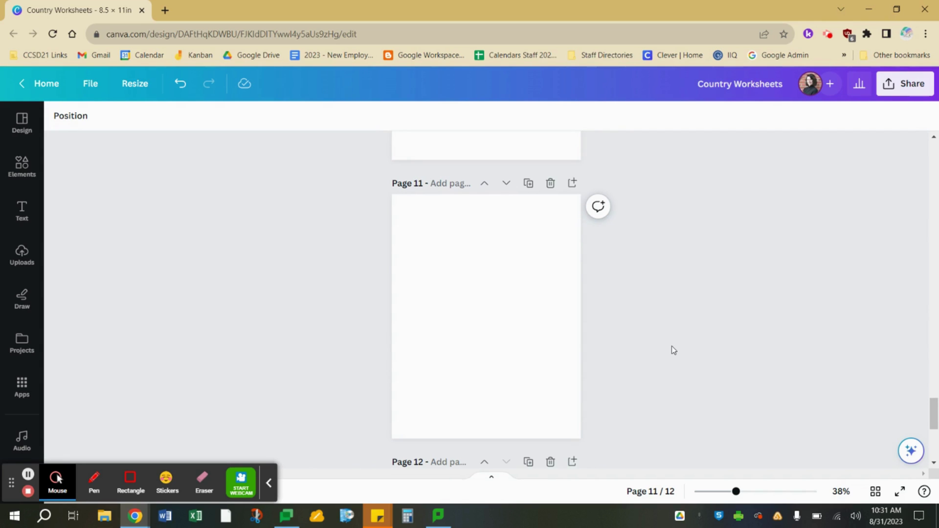
pyautogui.scroll(-5, 671, 346)
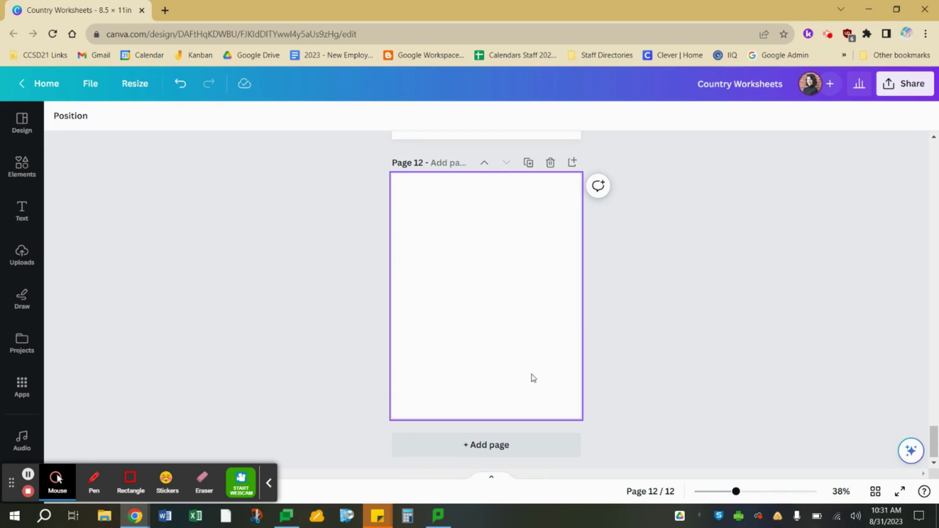
pyautogui.scroll(5, 663, 224)
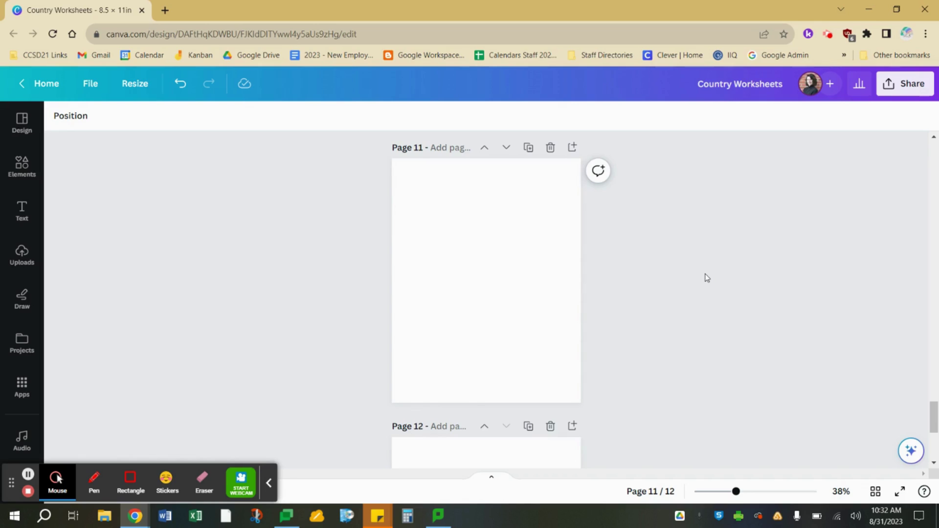
pyautogui.click(161, 12)
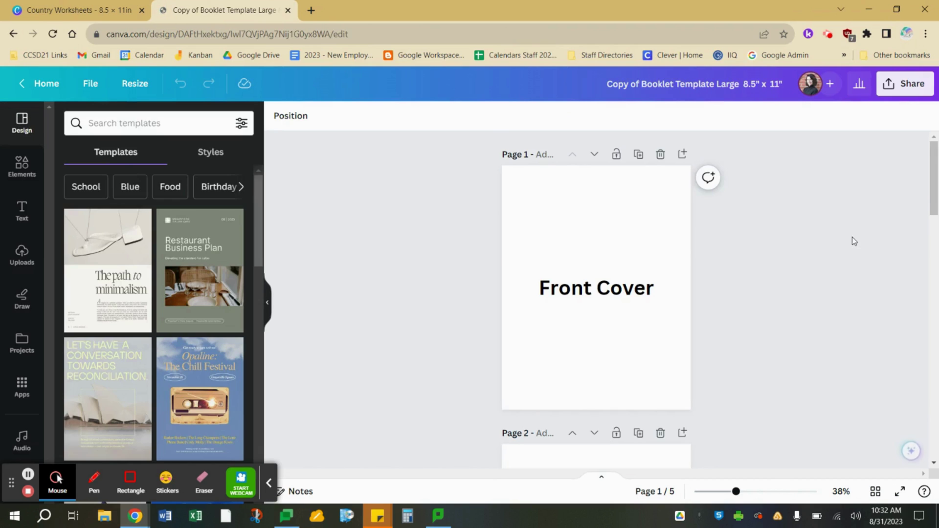
pyautogui.click(267, 305)
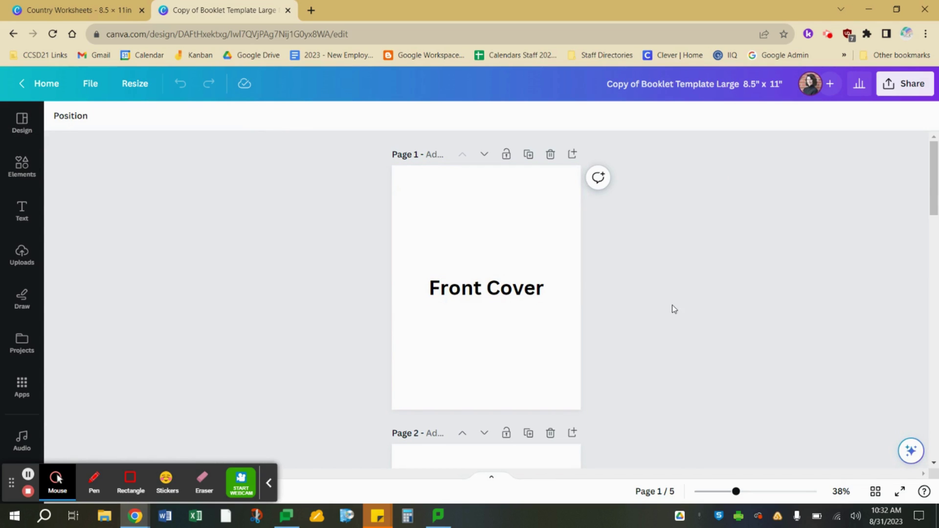
# Step: Scroll through the five pages of the Booklet Template Large copy
pyautogui.scroll(-6, 673, 306)
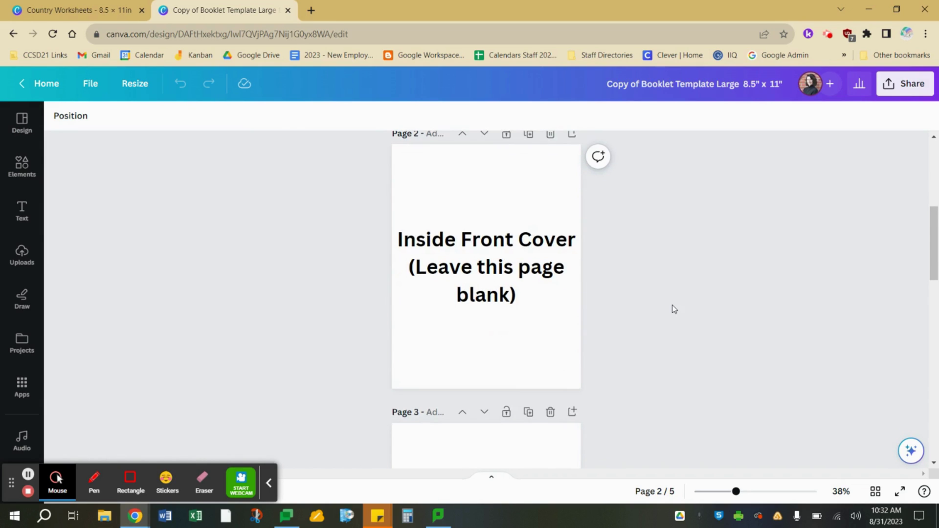
pyautogui.scroll(-5, 672, 304)
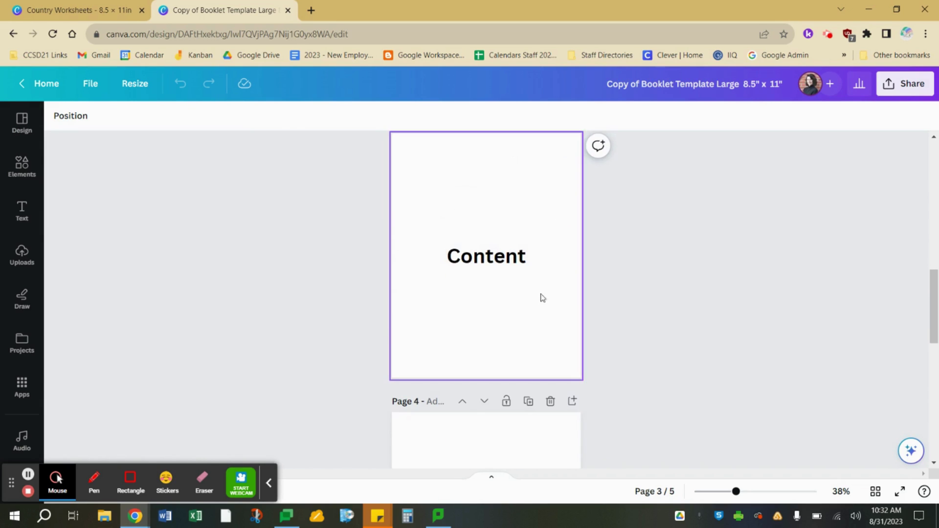
pyautogui.scroll(-5, 654, 324)
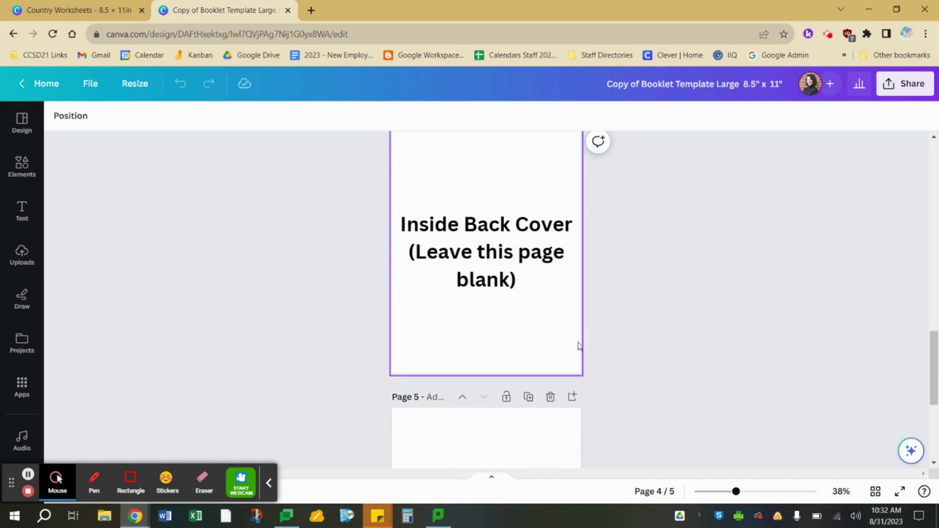
pyautogui.scroll(-5, 628, 299)
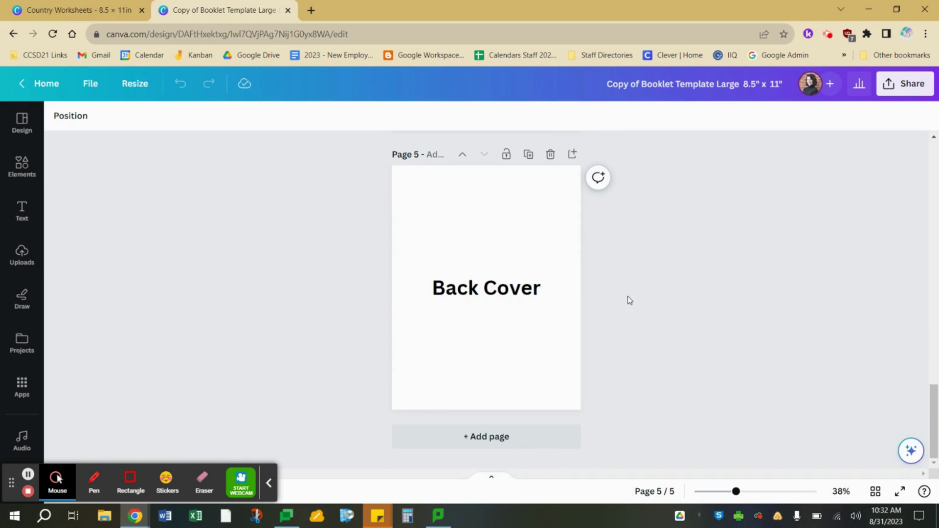
pyautogui.scroll(20, 628, 299)
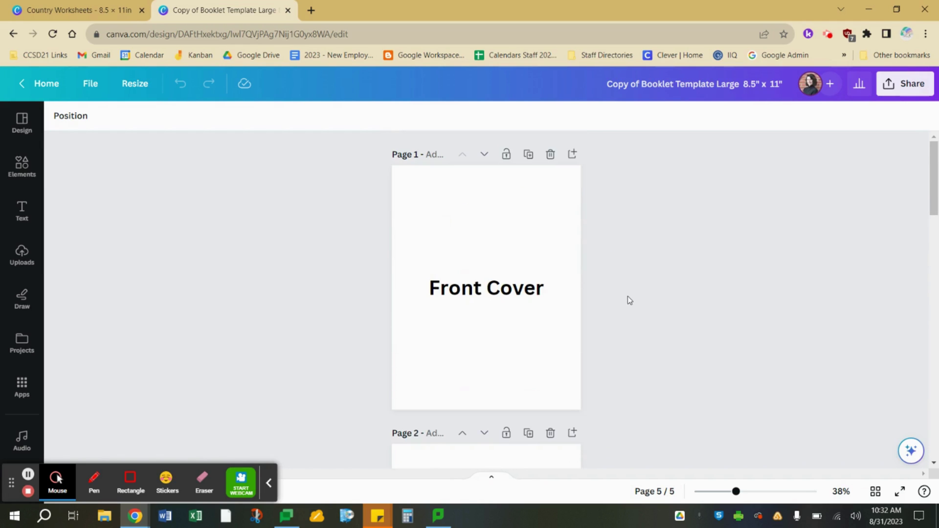
pyautogui.scroll(-2, 627, 297)
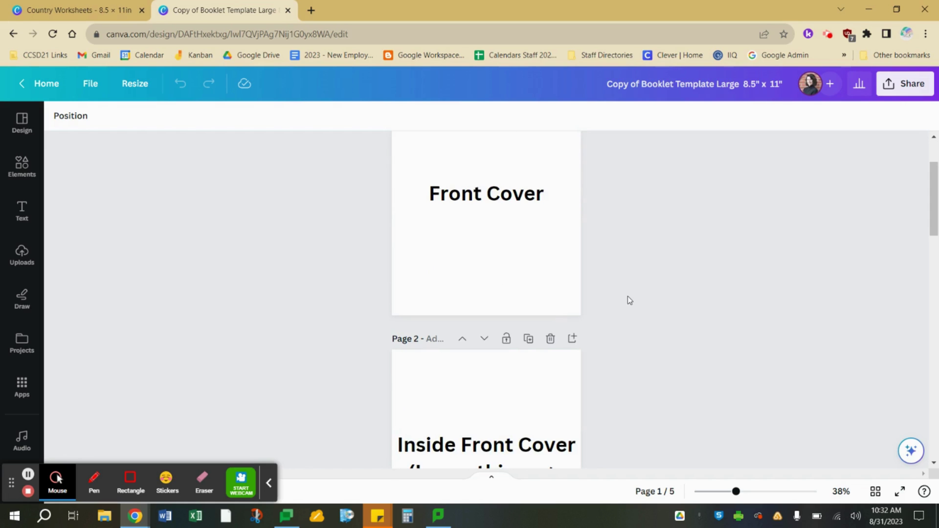
pyautogui.scroll(-8, 628, 299)
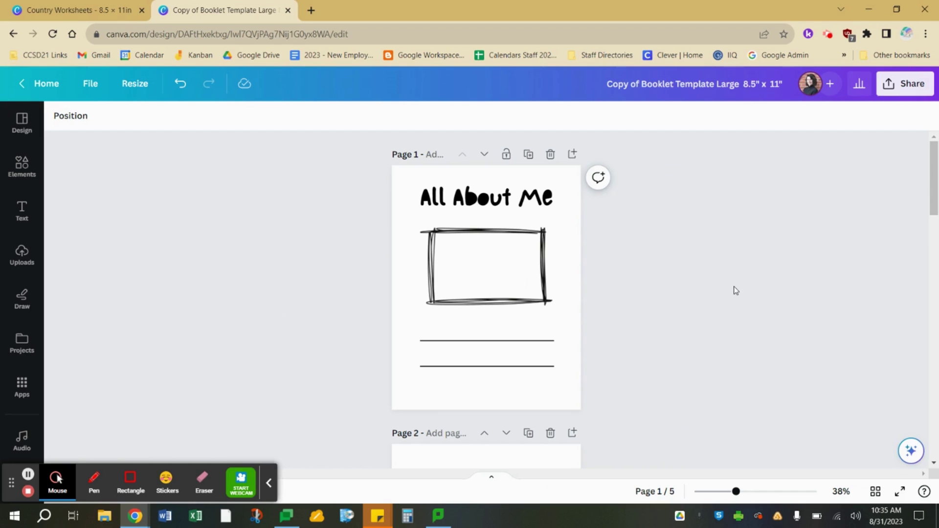
# Step: Scroll down to page 3, the full page of horizontal writing lines
pyautogui.scroll(-5, 689, 326)
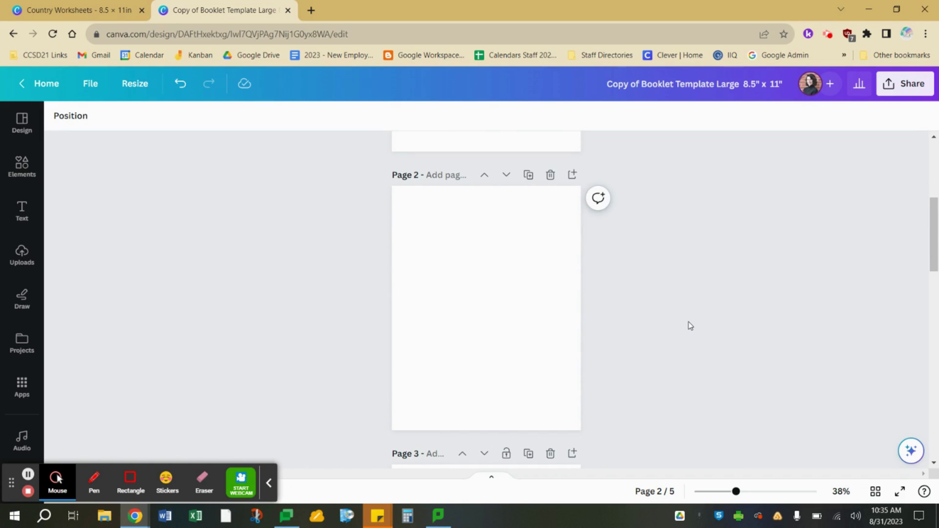
pyautogui.scroll(-5, 690, 326)
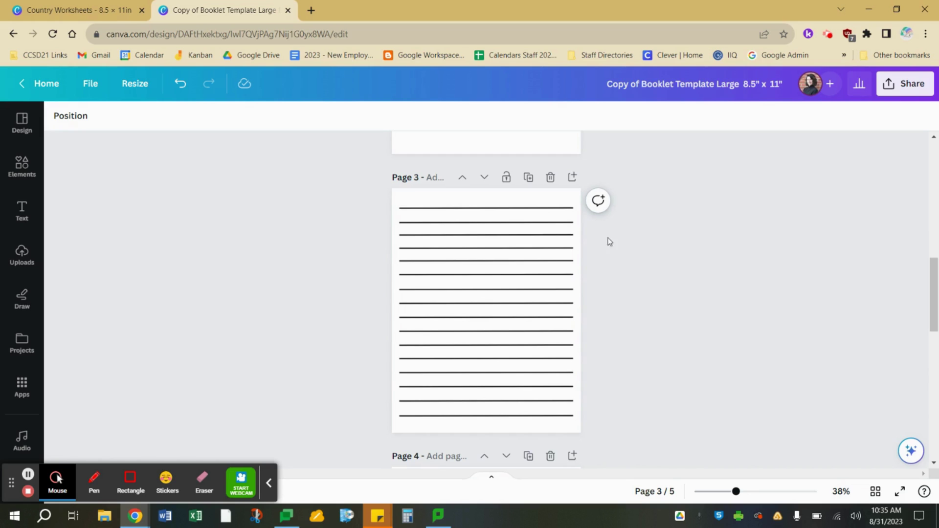
# Step: Duplicate lined page 3 four times so pages 3–7 are lined writing pages
pyautogui.click(527, 178)
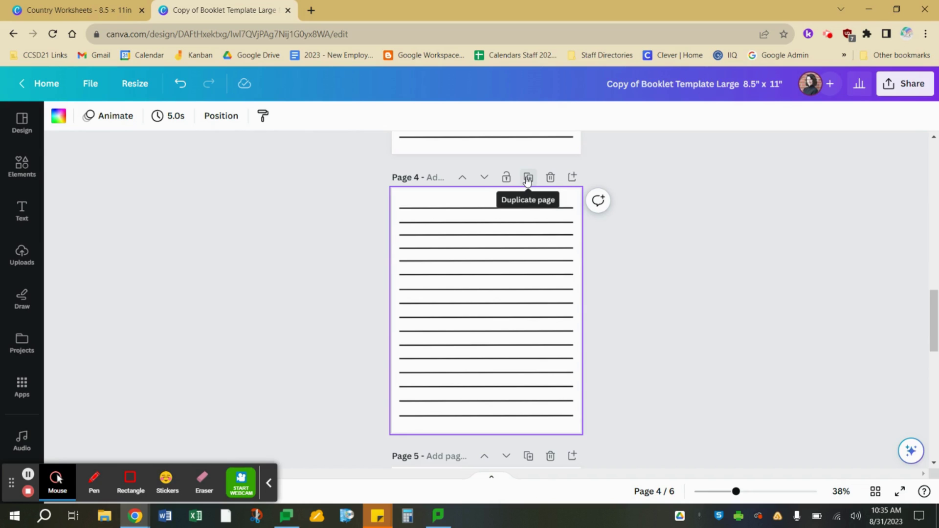
pyautogui.click(528, 178)
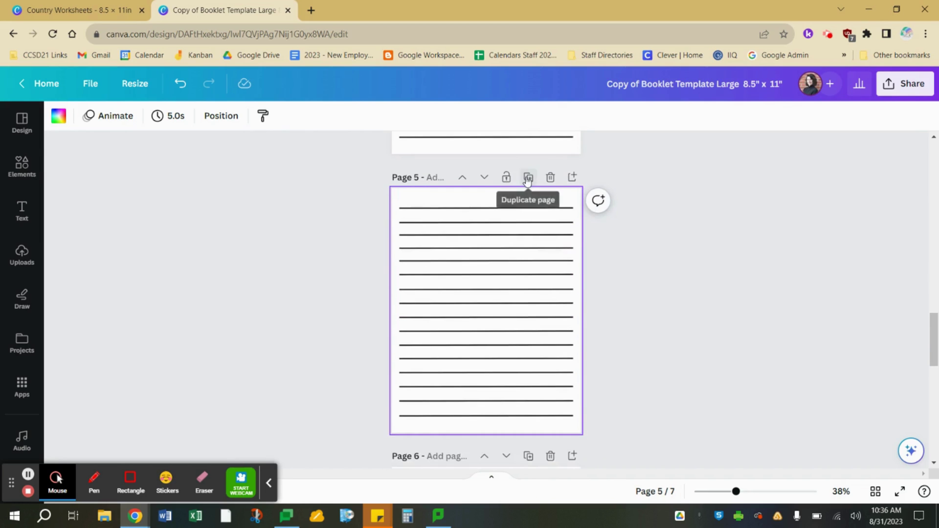
pyautogui.click(527, 178)
pyautogui.click(527, 179)
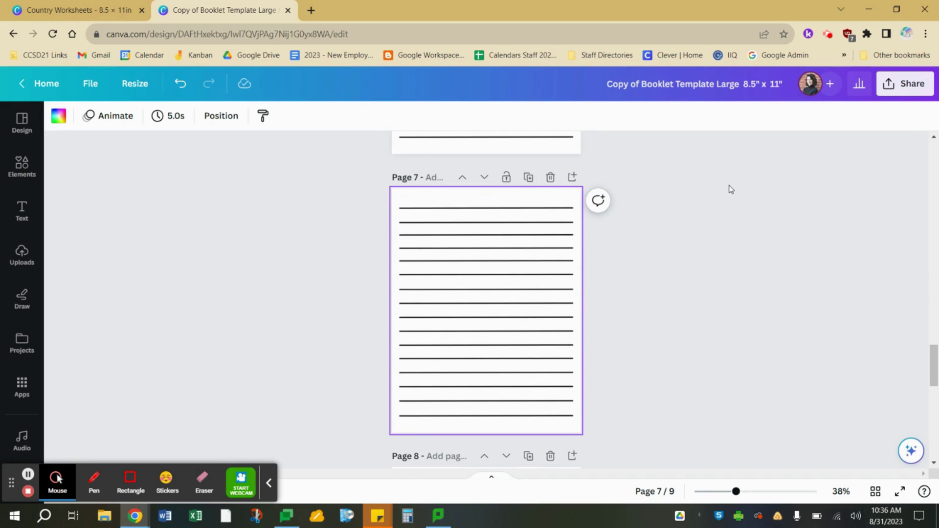
# Step: Scroll from page 1 to page 9 to check the nine-page booklet layout
pyautogui.scroll(20, 730, 189)
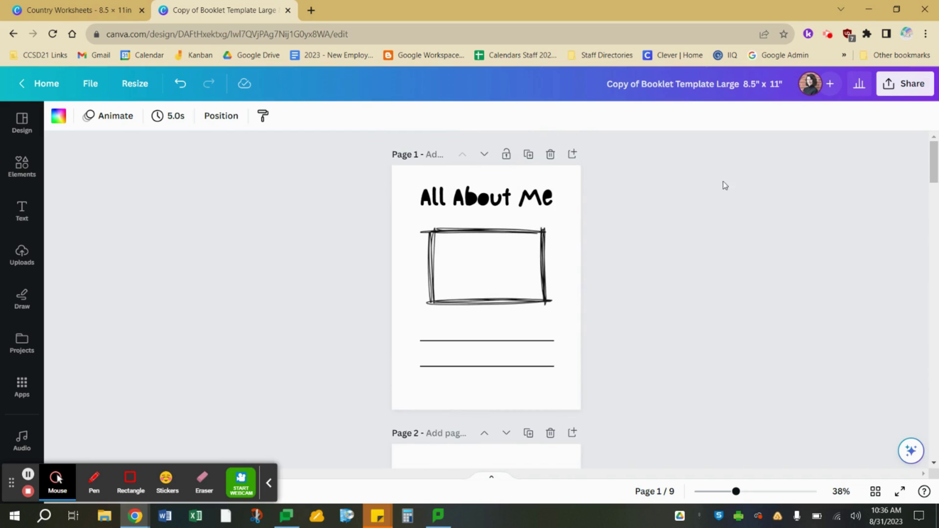
pyautogui.scroll(-5, 659, 276)
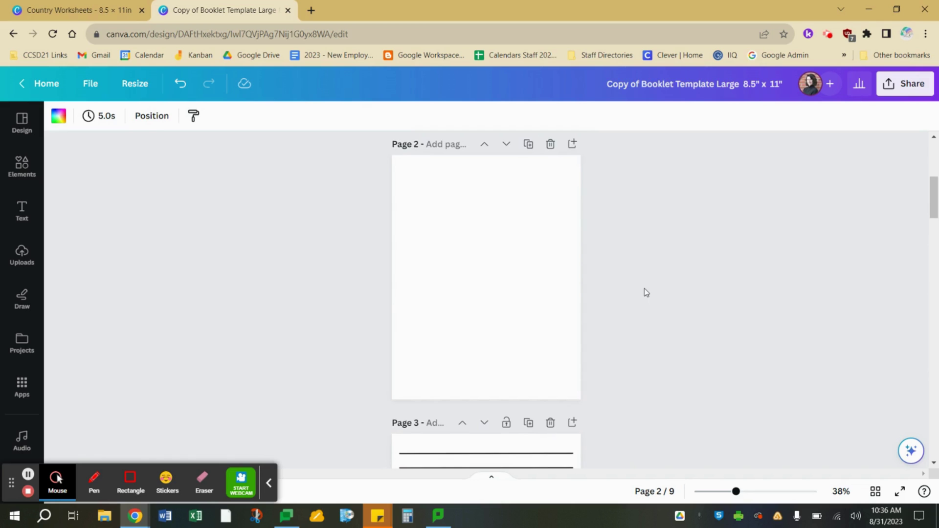
pyautogui.scroll(-5, 646, 292)
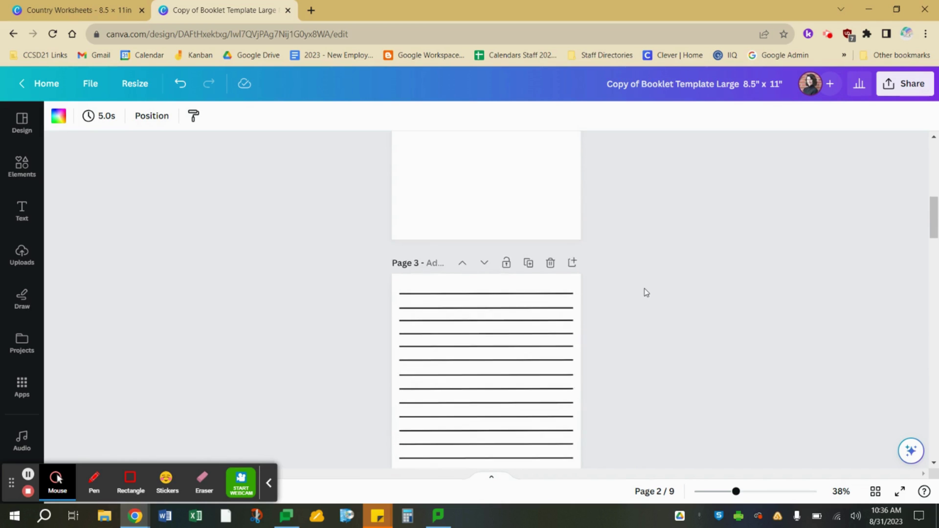
pyautogui.scroll(-8, 646, 292)
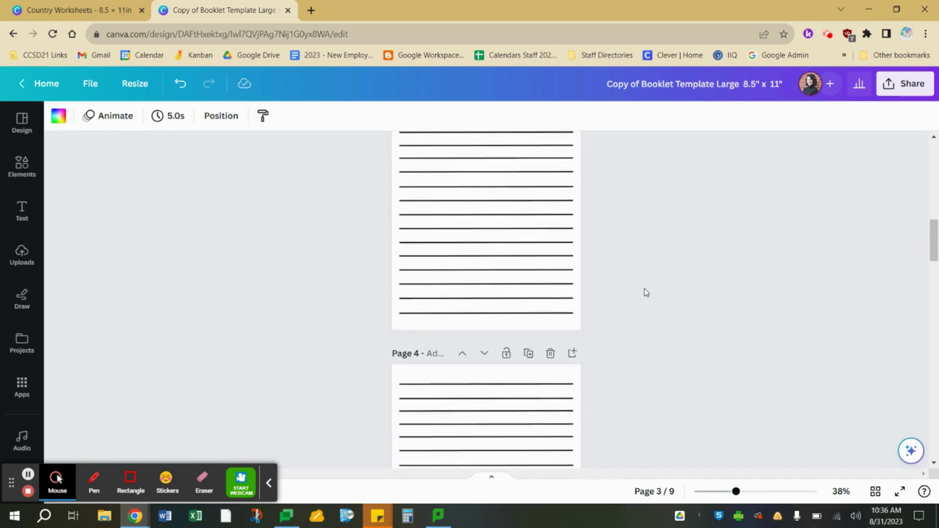
pyautogui.scroll(-3, 646, 292)
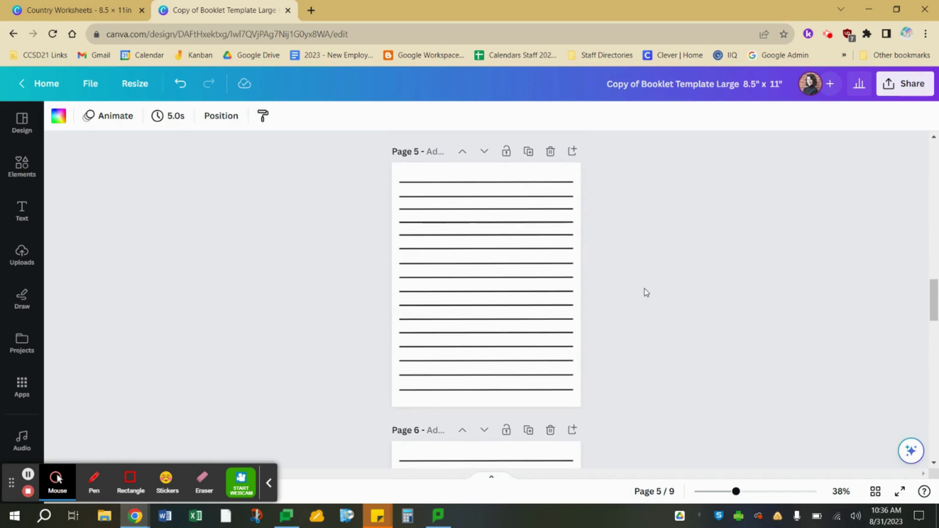
pyautogui.scroll(-6, 646, 292)
pyautogui.scroll(-4, 646, 292)
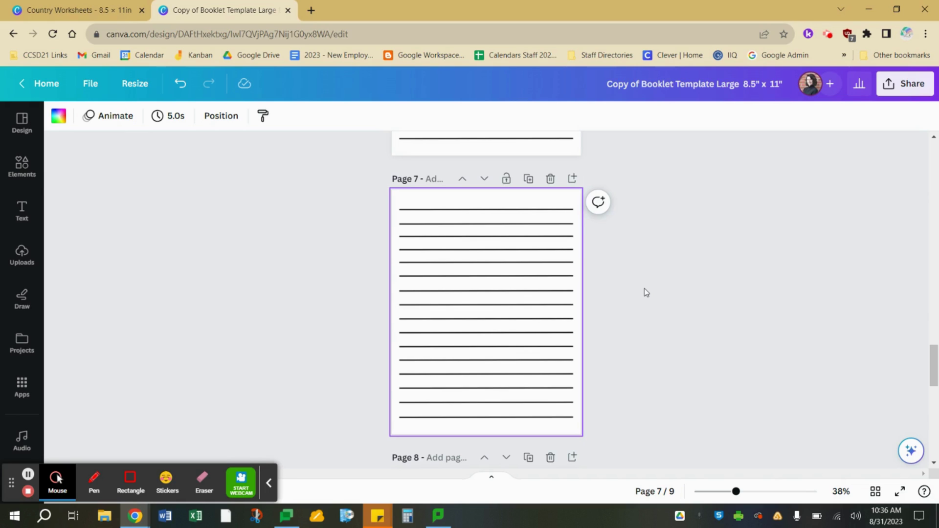
pyautogui.scroll(-5, 644, 292)
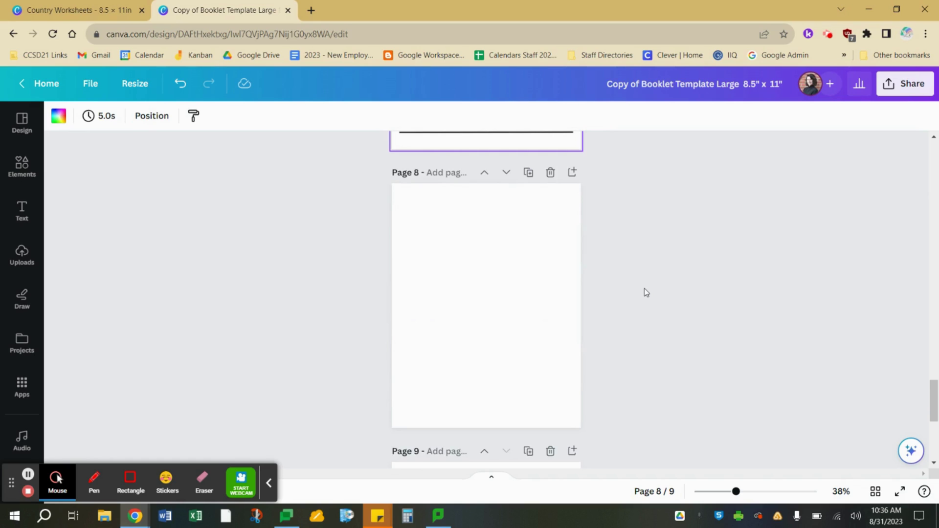
pyautogui.scroll(-5, 646, 292)
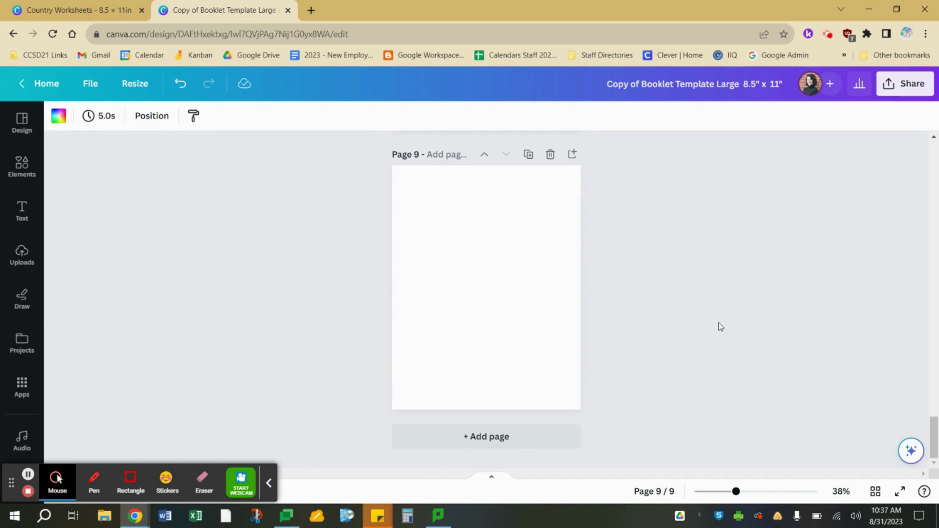
# Step: Choose PDF Print as the file type in the Share > Download settings
pyautogui.click(919, 91)
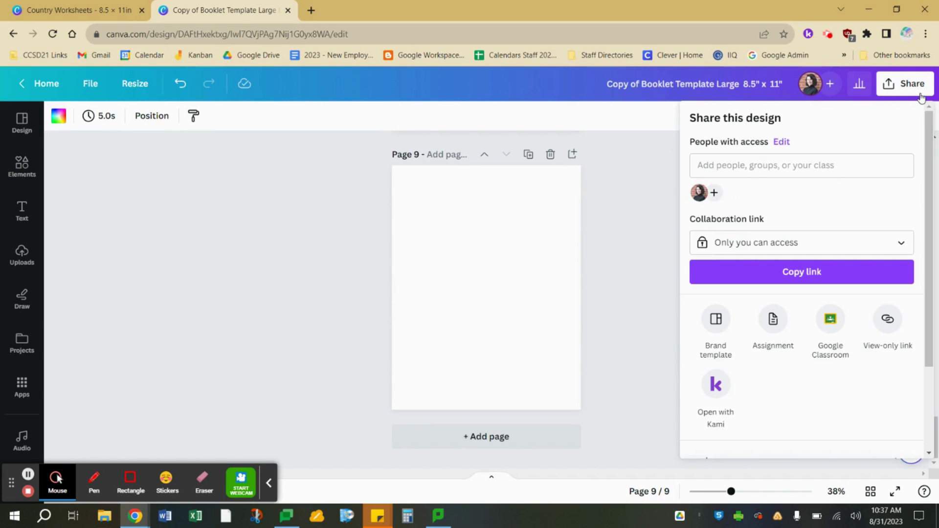
pyautogui.scroll(-3, 845, 349)
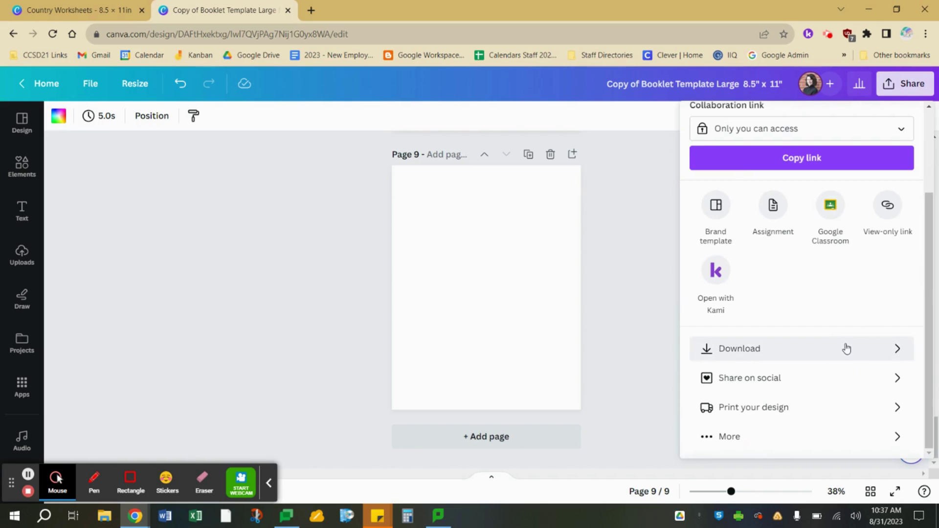
pyautogui.click(846, 348)
pyautogui.click(859, 179)
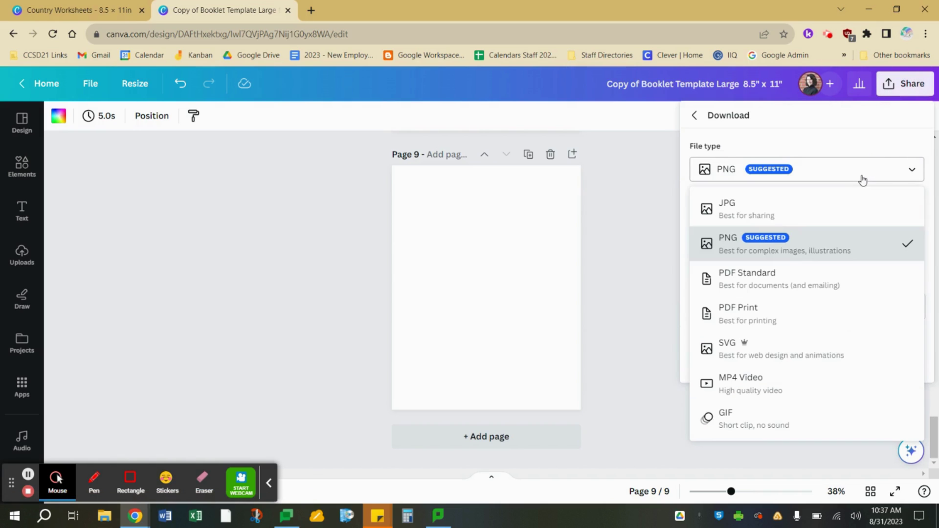
pyautogui.click(836, 305)
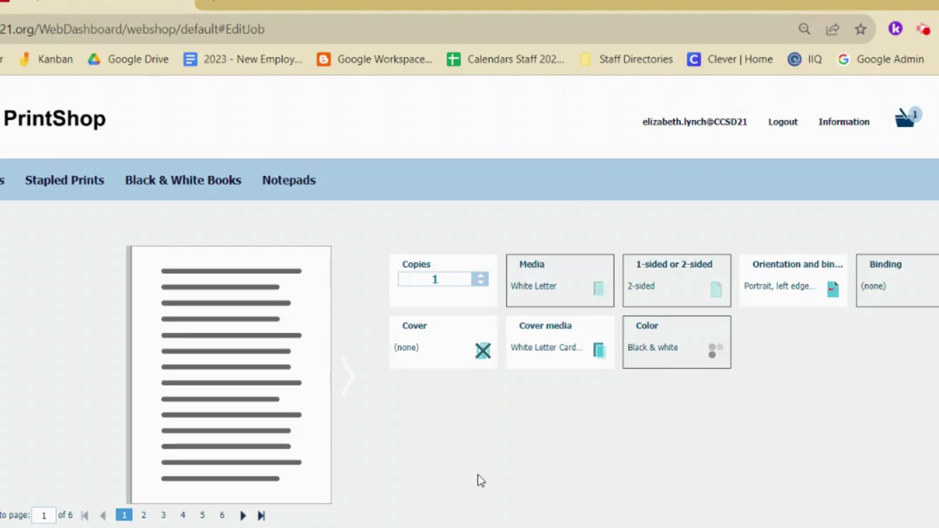
# Step: Add a front and back cover printed on White Letter Cardstock to the job
pyautogui.click(457, 351)
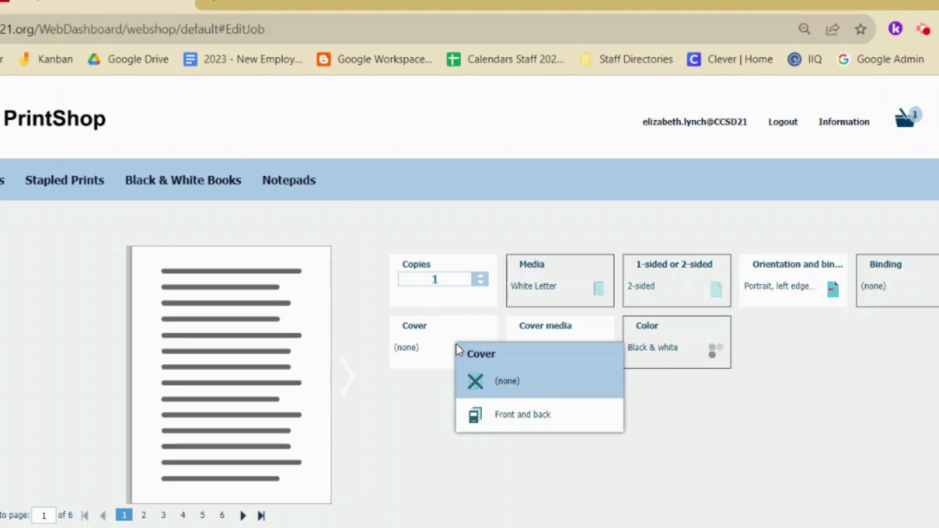
pyautogui.click(509, 416)
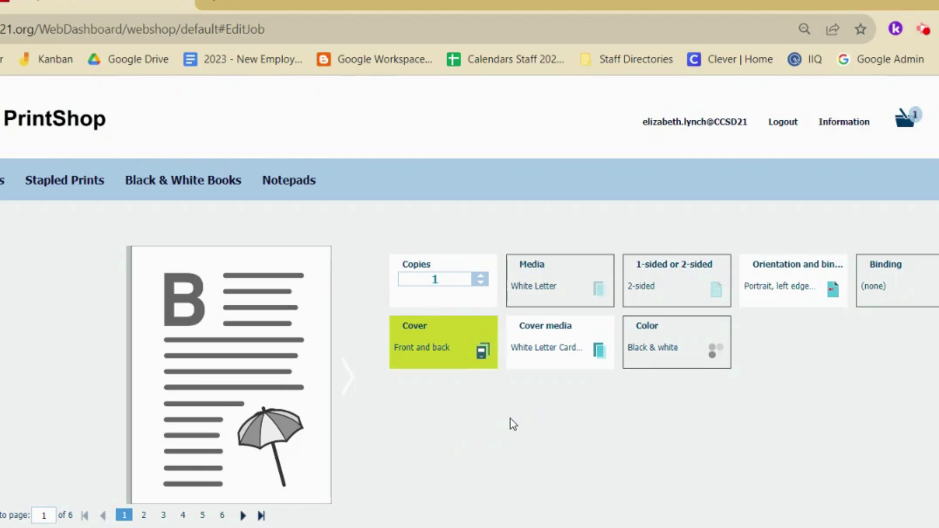
pyautogui.click(566, 341)
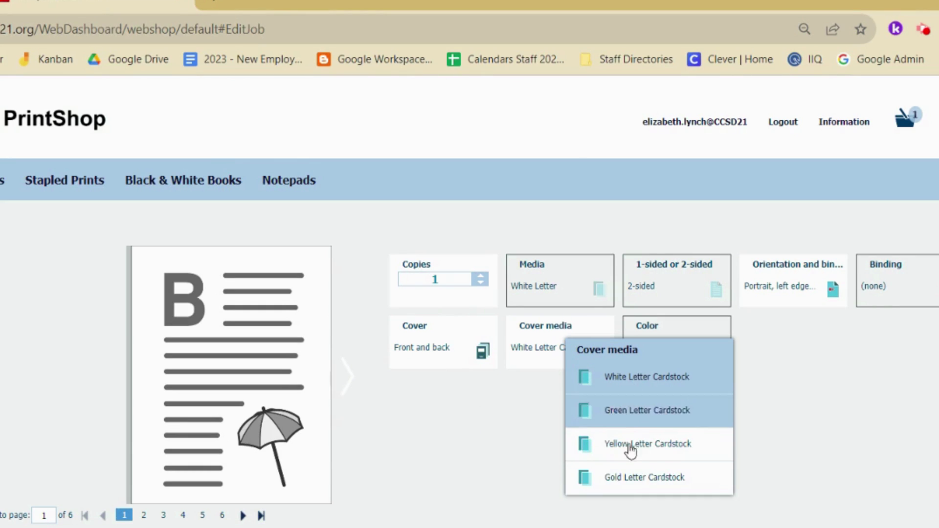
pyautogui.click(649, 378)
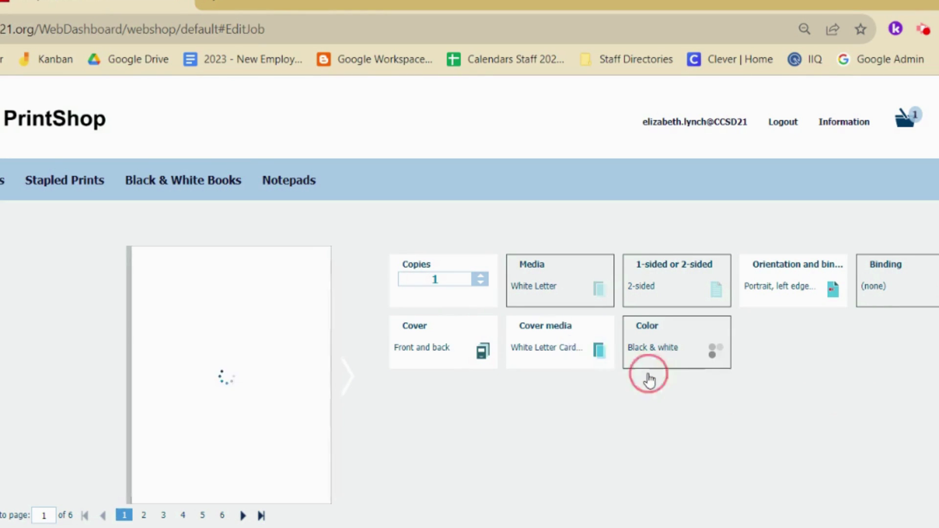